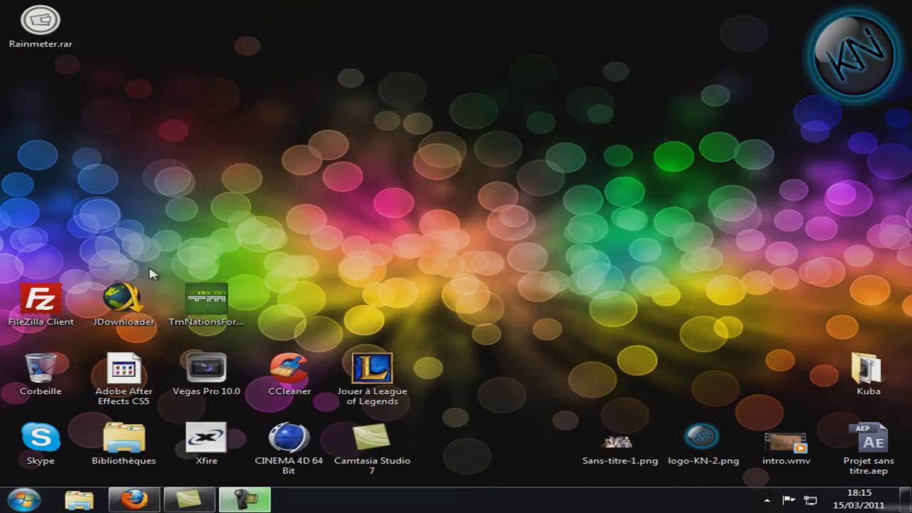
Extract the Plugins and TwijoO folders and Rainmeter-2.0.exe from Rainmeter.rar to the desktop, and close the archive.
double_click(41, 35)
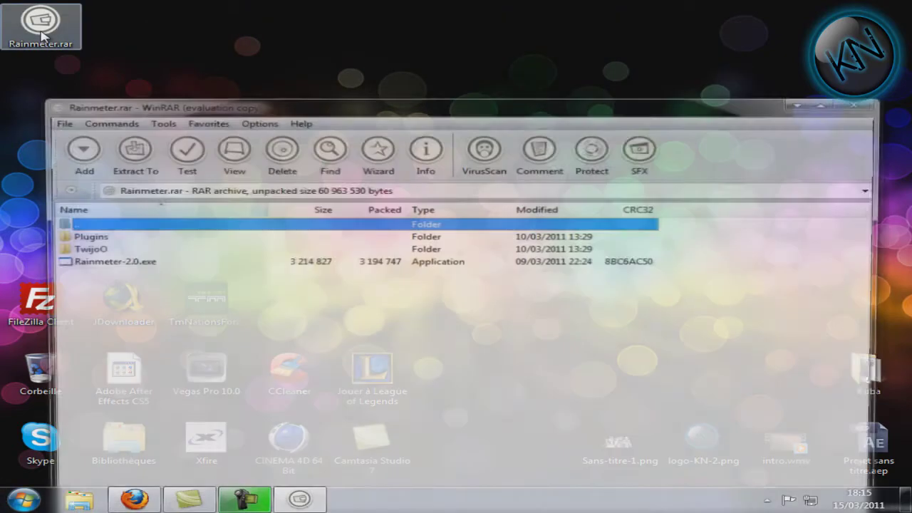
drag(139, 300, 122, 245)
drag(173, 46, 174, 46)
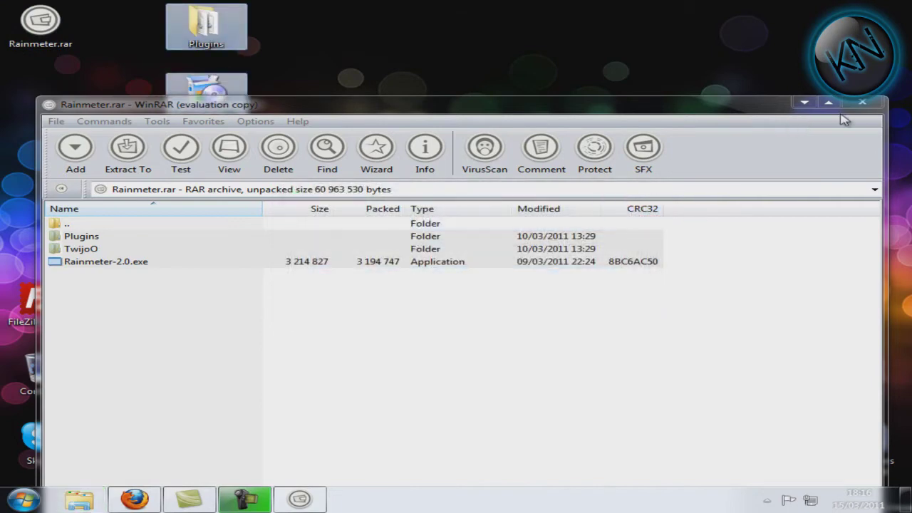
click(862, 103)
Arrange the extracted TwijoO folder, Plugins folder and Rainmeter installer in a row beside Rainmeter.rar on the desktop.
drag(288, 4, 212, 156)
click(212, 157)
drag(211, 96, 292, 24)
drag(195, 166, 117, 29)
Install Rainmeter 2.0 as a standard 64-bit installation in C:\Program Files\Rainmeter, and finish setup without running it.
double_click(288, 24)
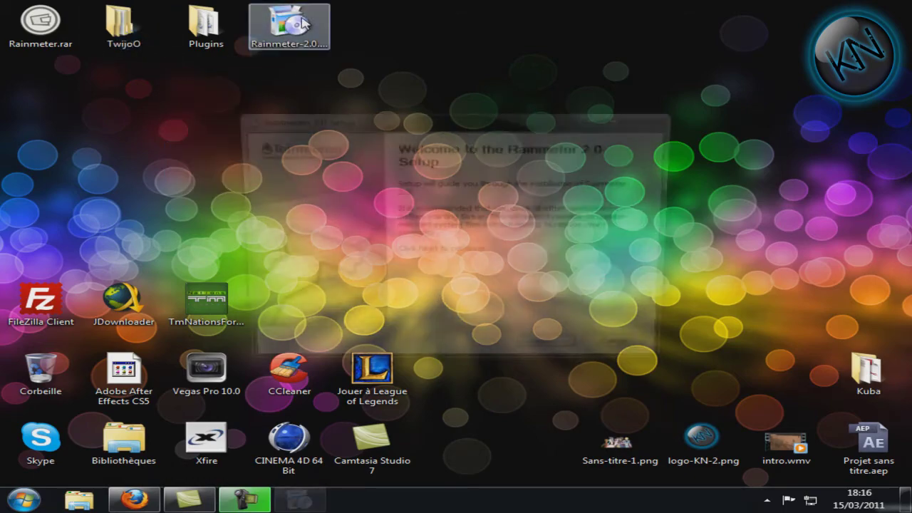
click(570, 357)
click(569, 357)
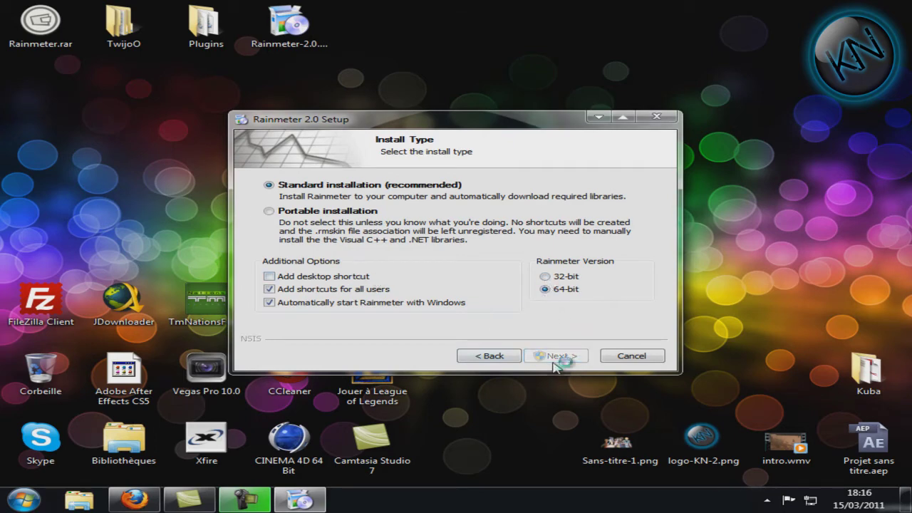
click(556, 360)
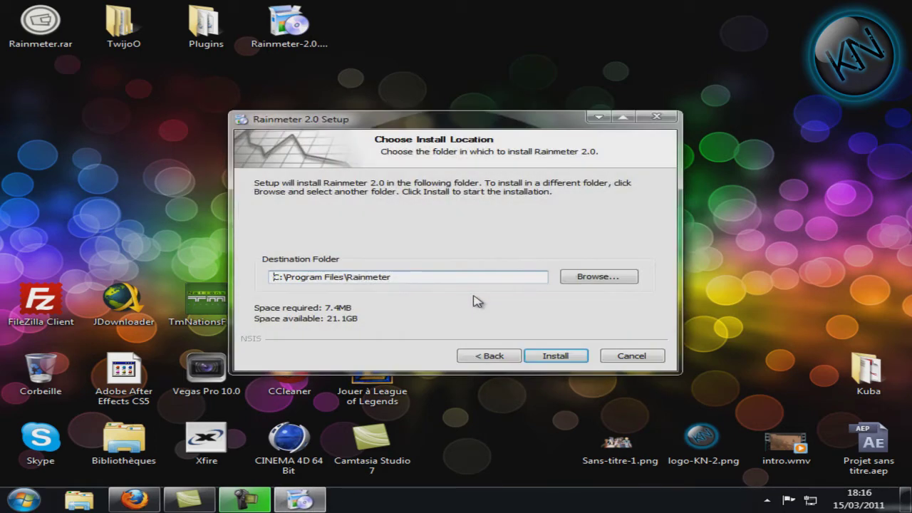
click(553, 356)
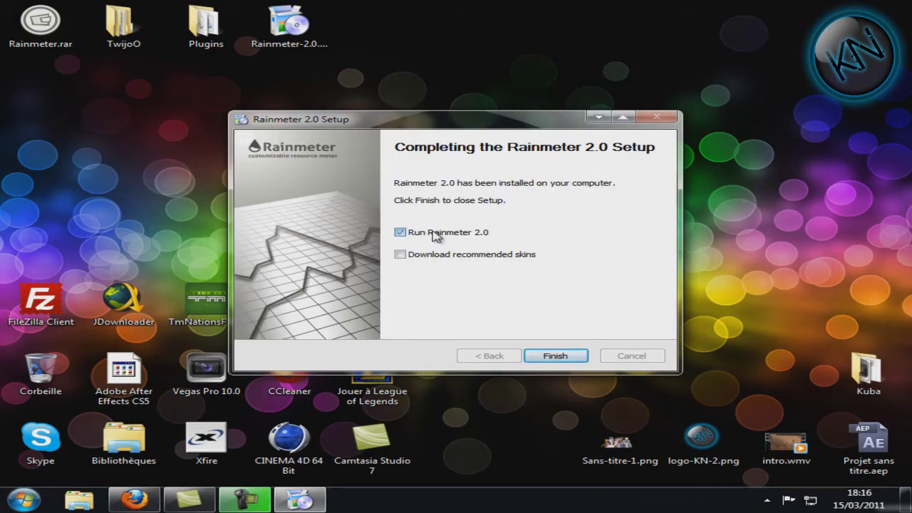
drag(464, 68, 529, 194)
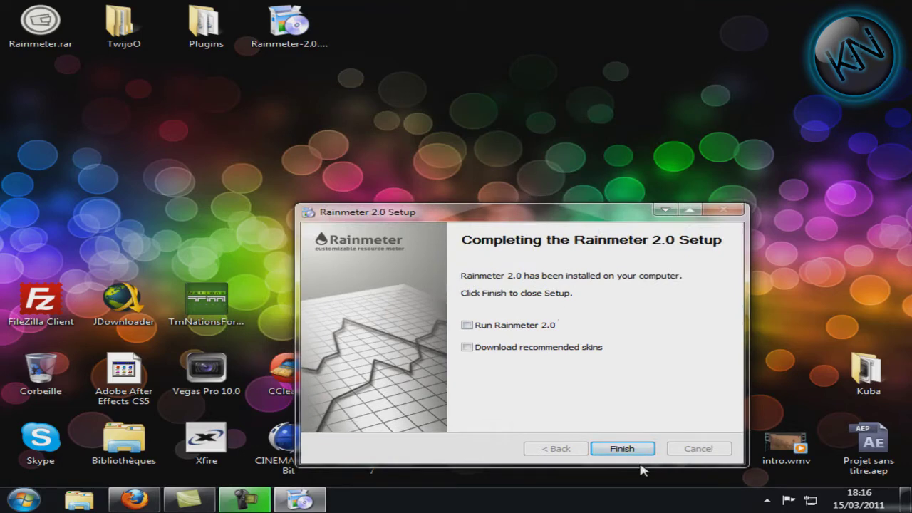
click(621, 448)
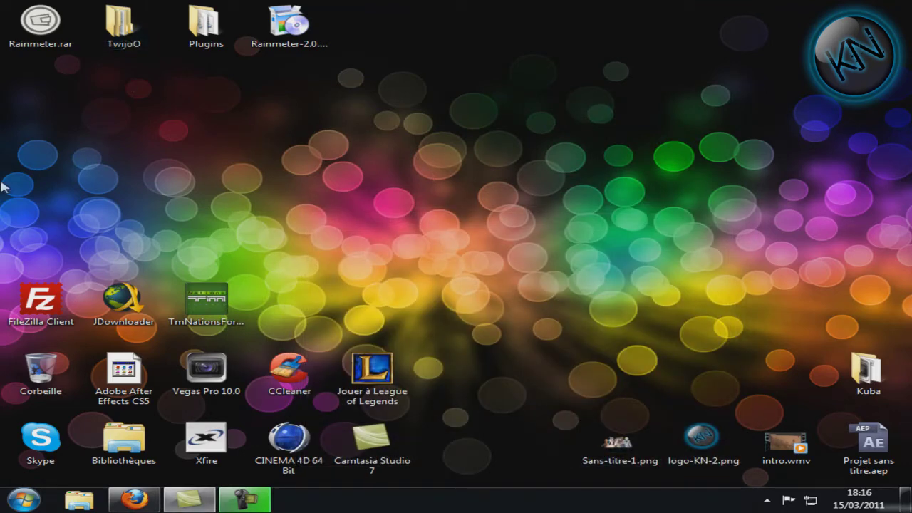
Open the Rainmeter installation folder under Program Files on the C: drive in the file explorer.
click(92, 501)
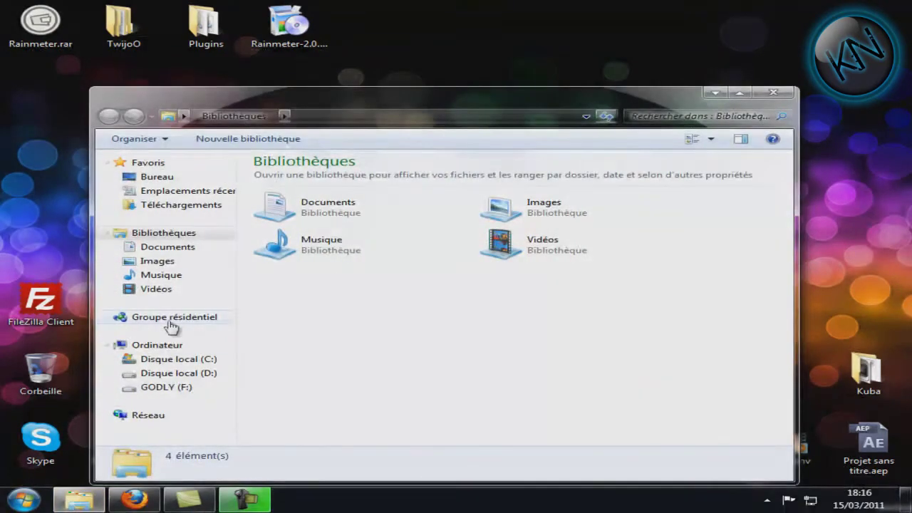
click(142, 347)
click(390, 206)
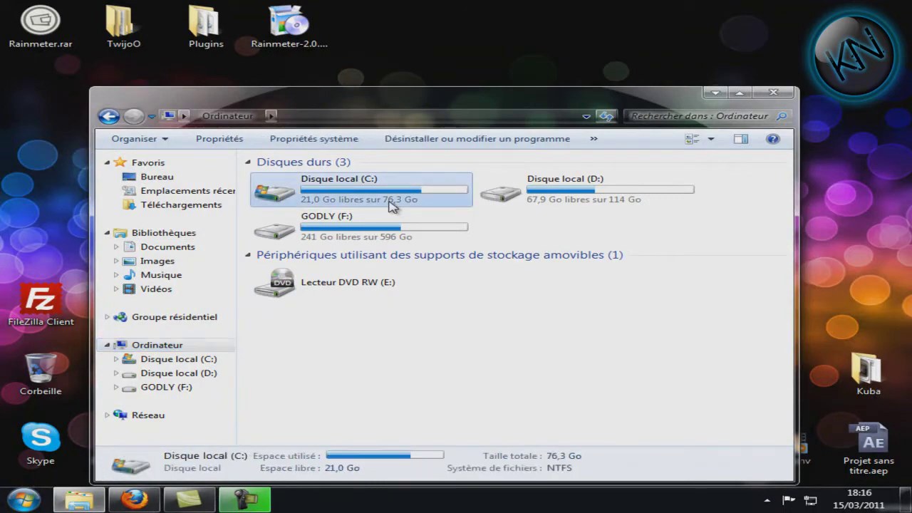
double_click(390, 206)
double_click(382, 208)
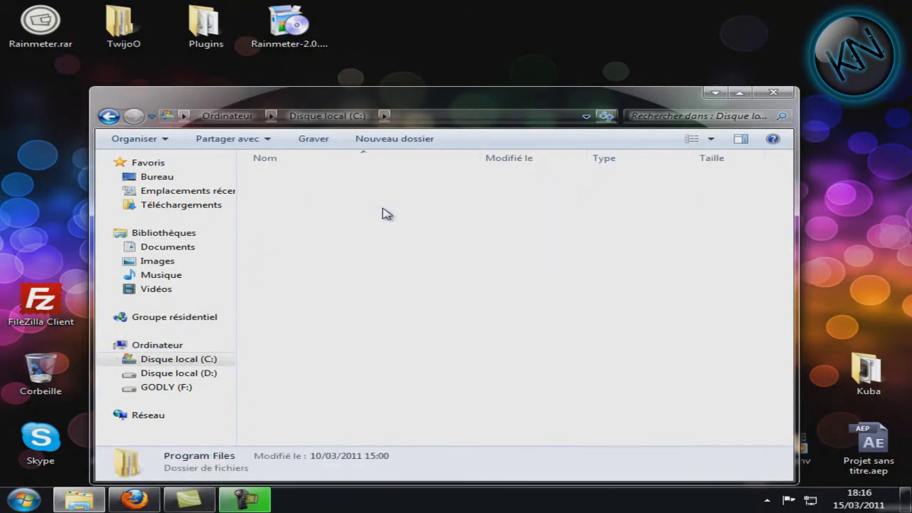
double_click(334, 321)
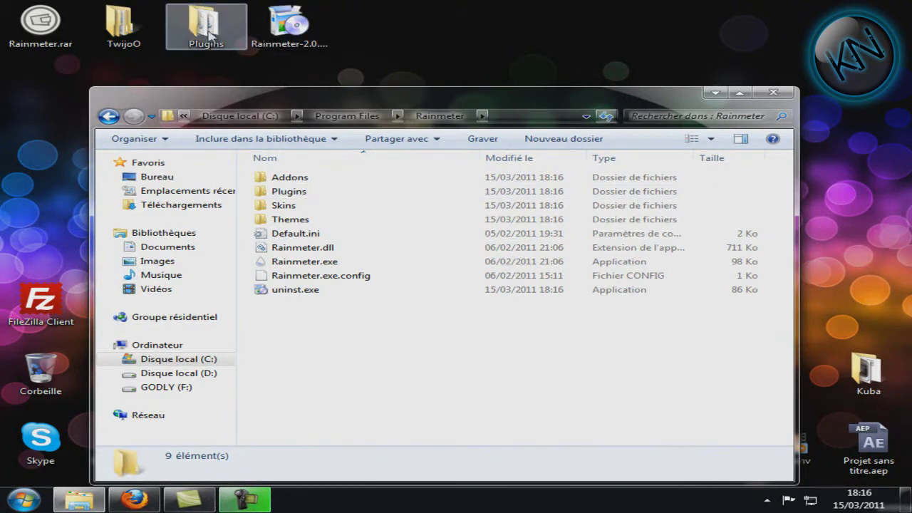
Move the desktop's Plugins folder into the Rainmeter program folder, merging the folders and replacing existing files with administrator permission.
drag(191, 30, 312, 371)
click(520, 369)
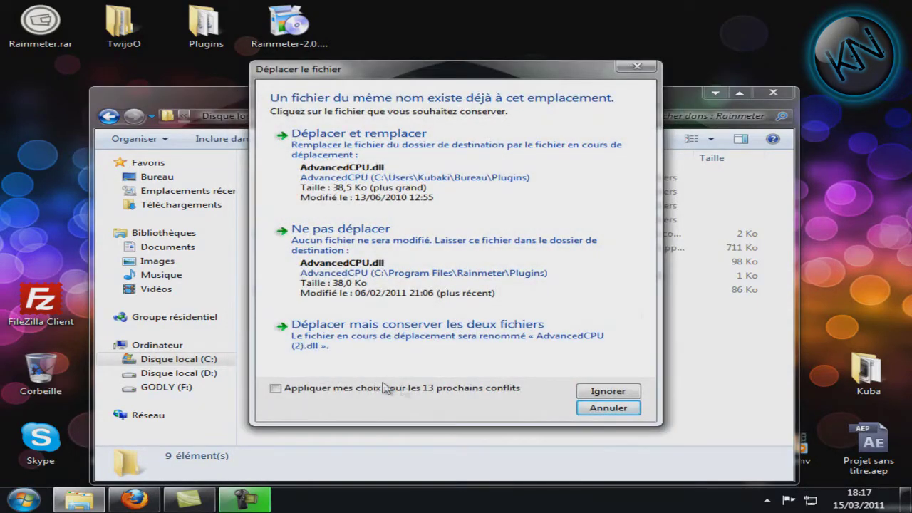
click(420, 165)
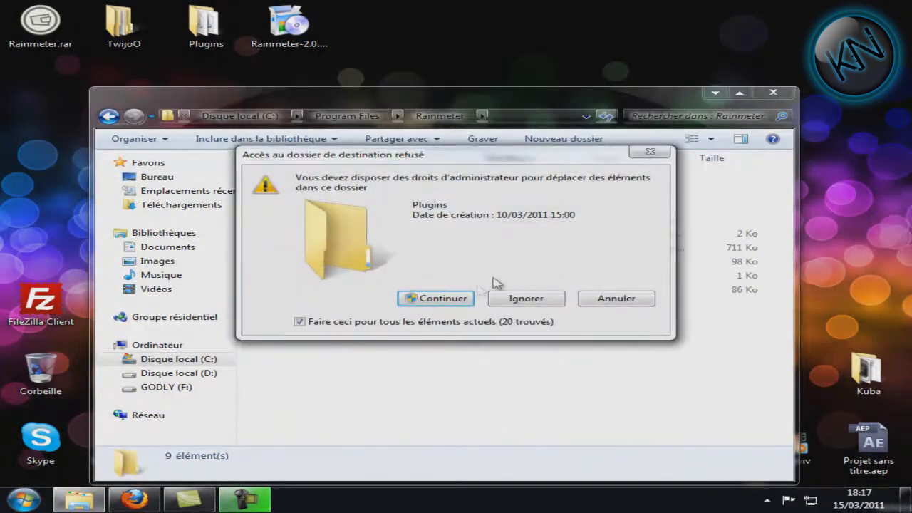
click(441, 298)
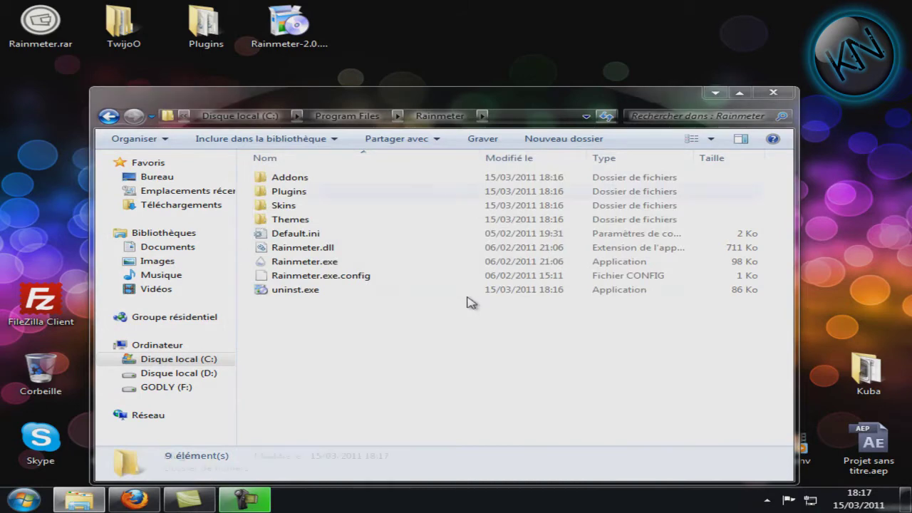
click(443, 354)
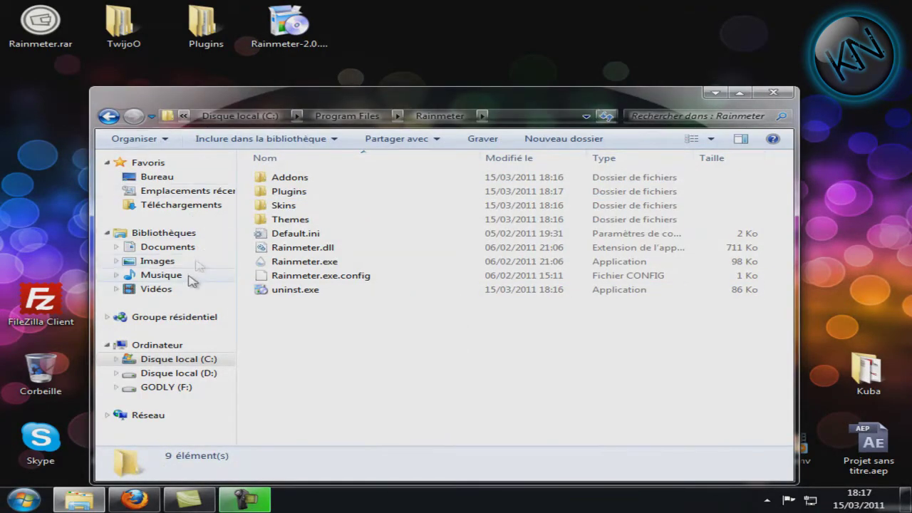
Move the TwijoO folder from the desktop into Documents\Rainmeter\Skins, and close the explorer window.
click(187, 249)
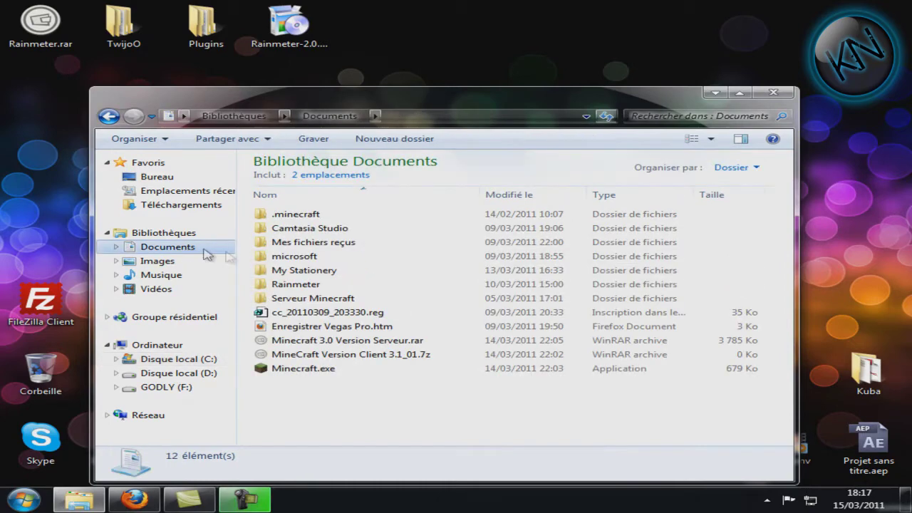
click(291, 287)
double_click(292, 287)
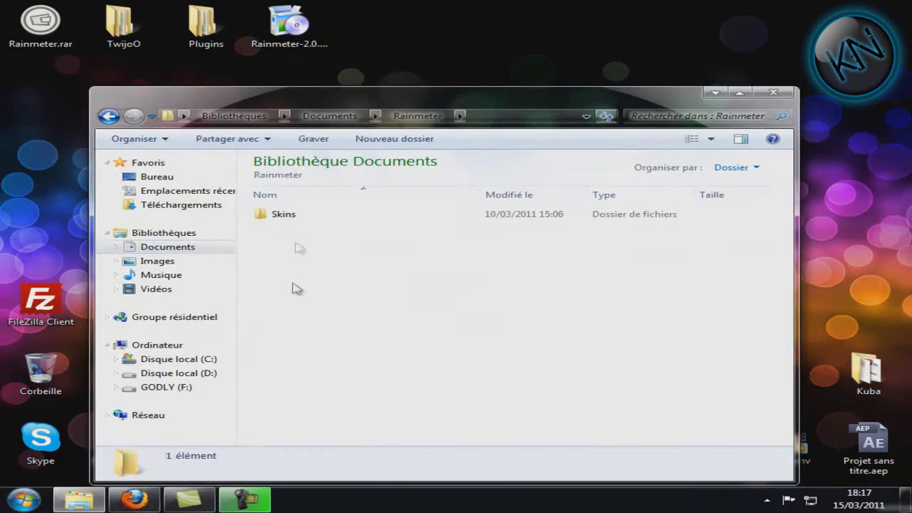
double_click(295, 213)
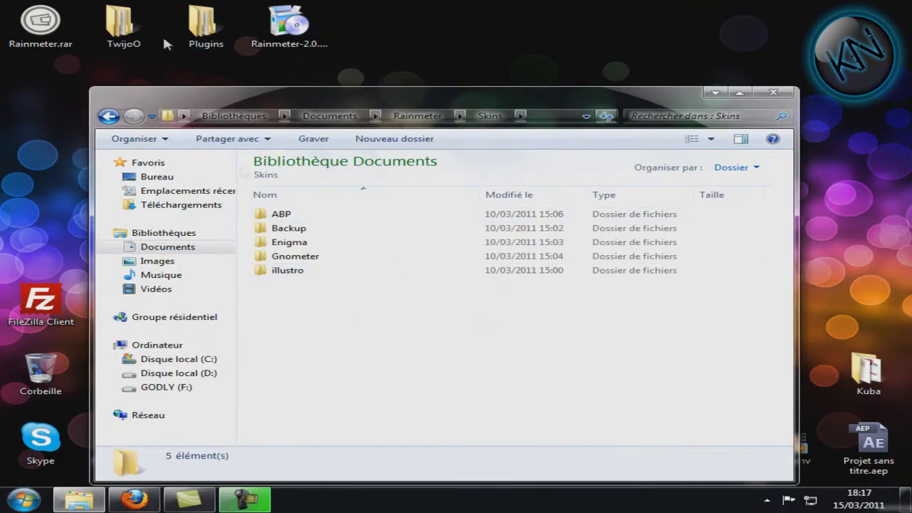
drag(121, 29, 301, 321)
double_click(294, 286)
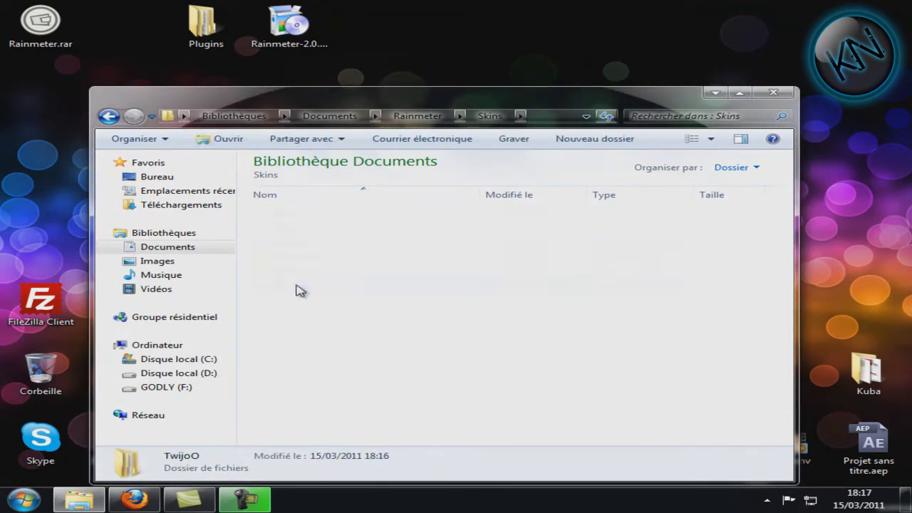
click(788, 98)
Send the leftover Plugins folder and Rainmeter installer from the desktop to the recycle bin.
drag(171, 54, 329, 21)
drag(207, 29, 41, 367)
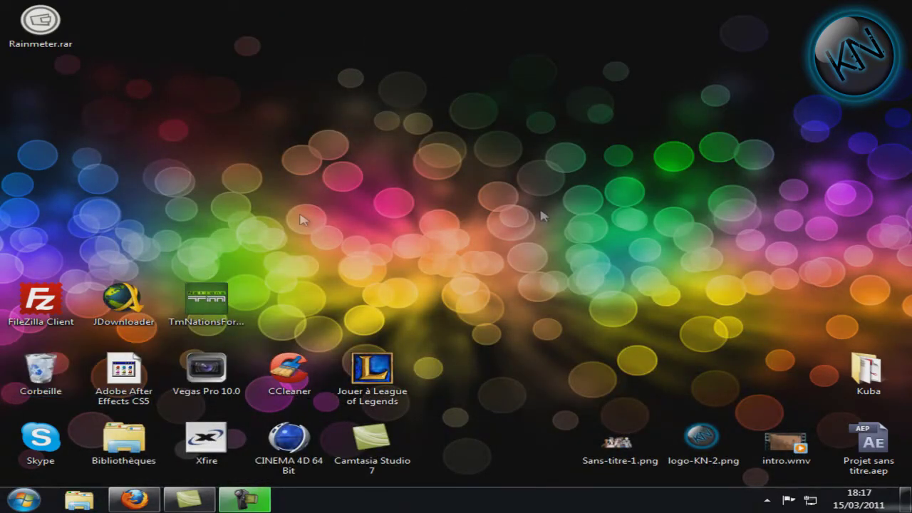
Launch Rainmeter from its program folder among all installed programs.
click(8, 491)
click(41, 444)
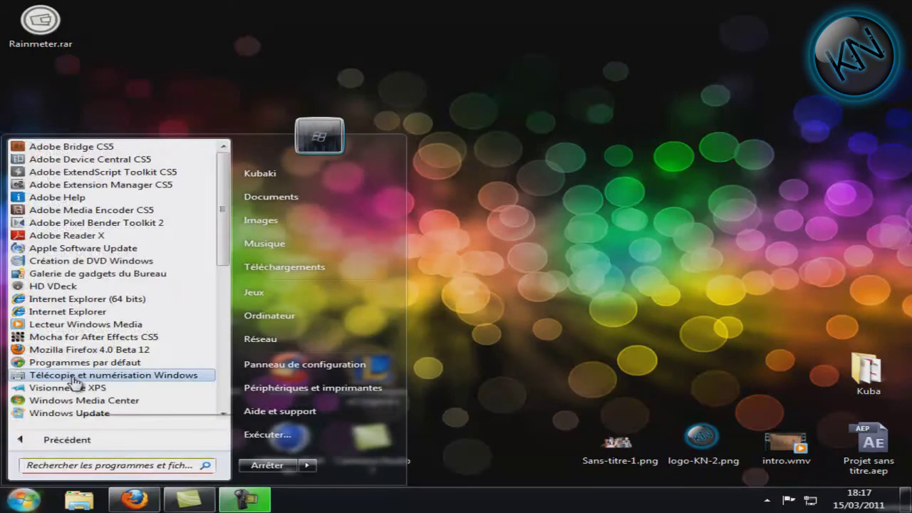
scroll(92, 356, down, 9)
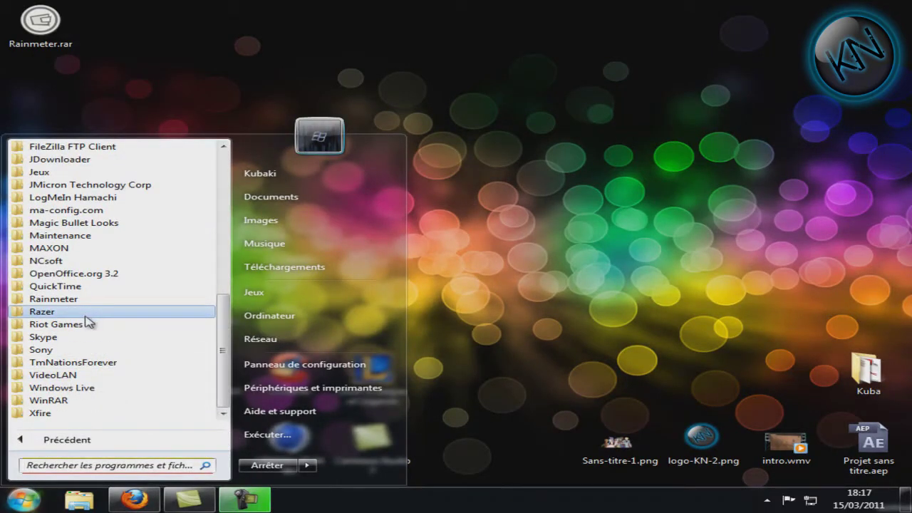
click(57, 298)
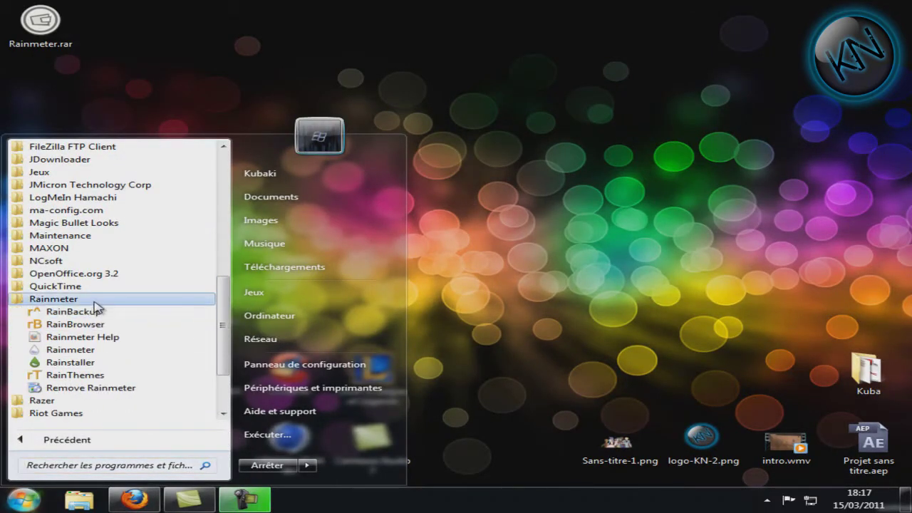
click(125, 351)
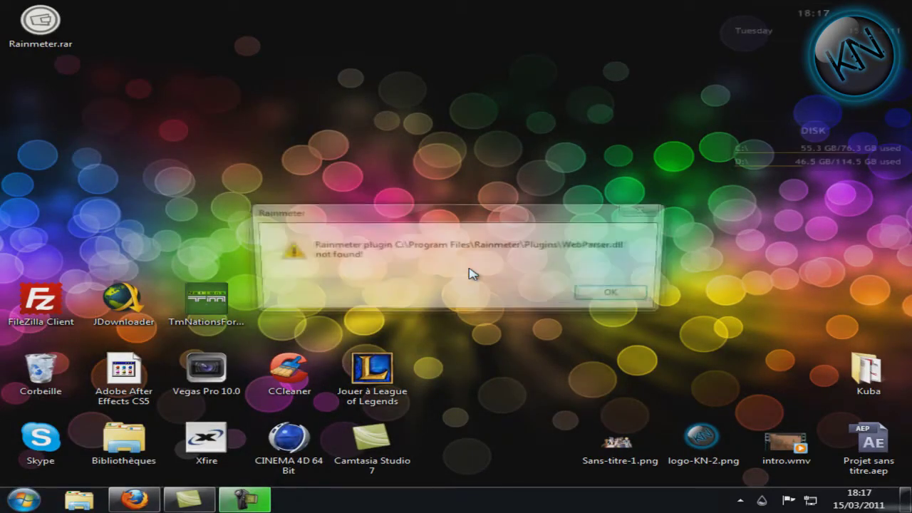
Dismiss all of Rainmeter's startup warnings about missing plugins and unbound meters.
click(617, 294)
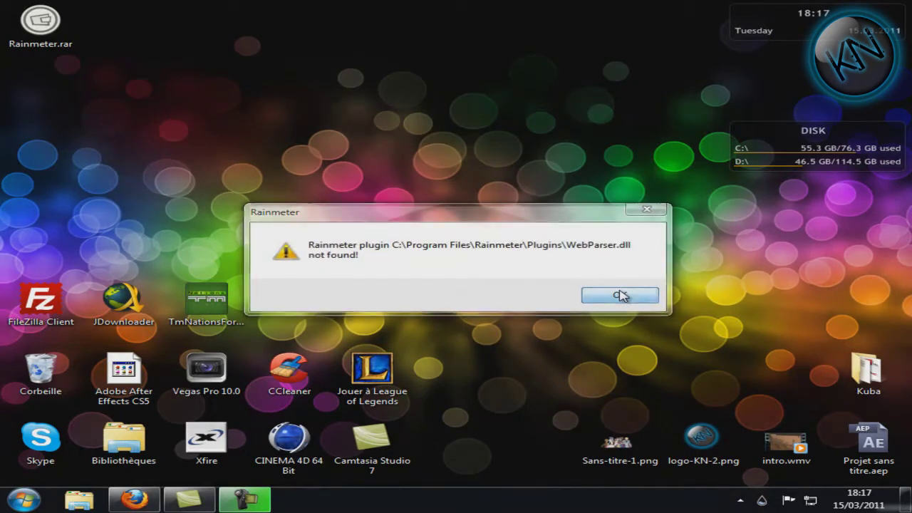
click(654, 211)
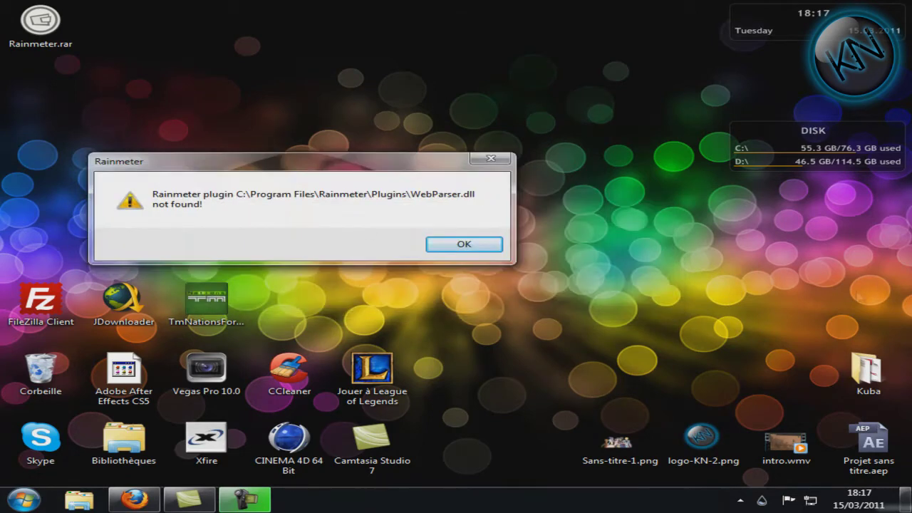
click(464, 243)
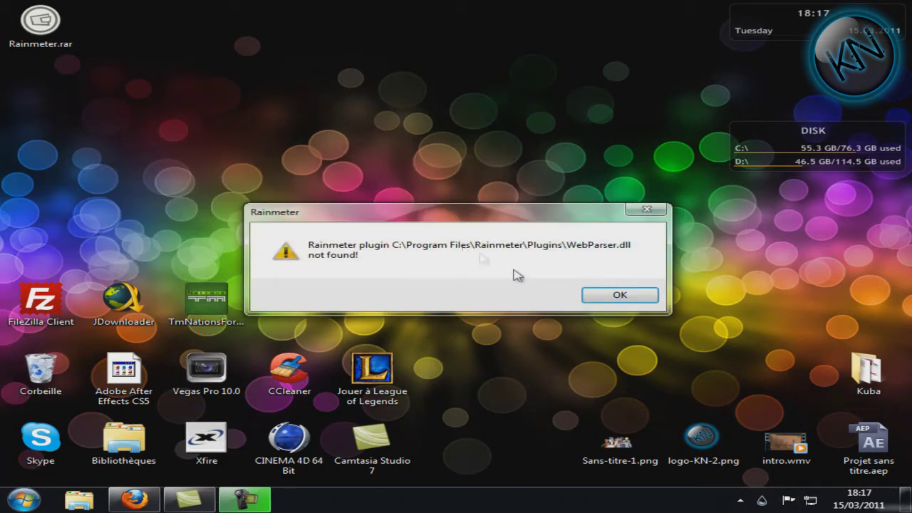
click(594, 295)
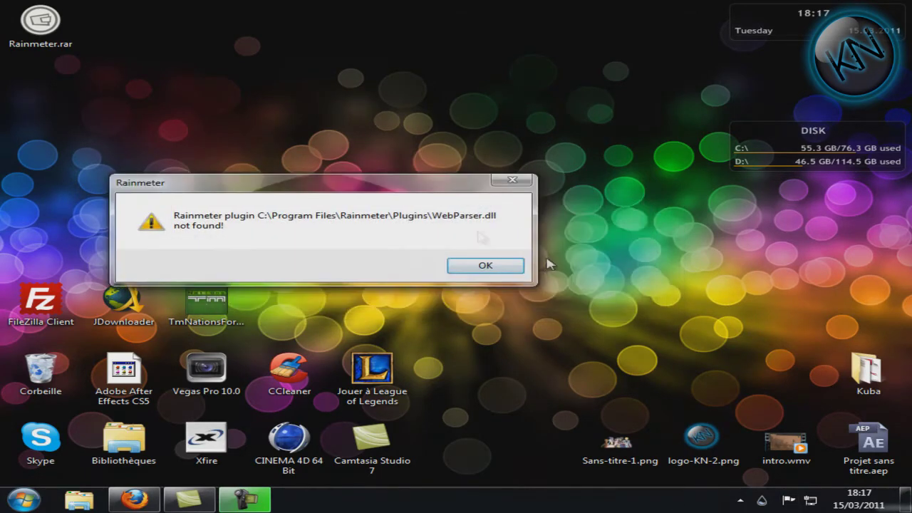
click(483, 265)
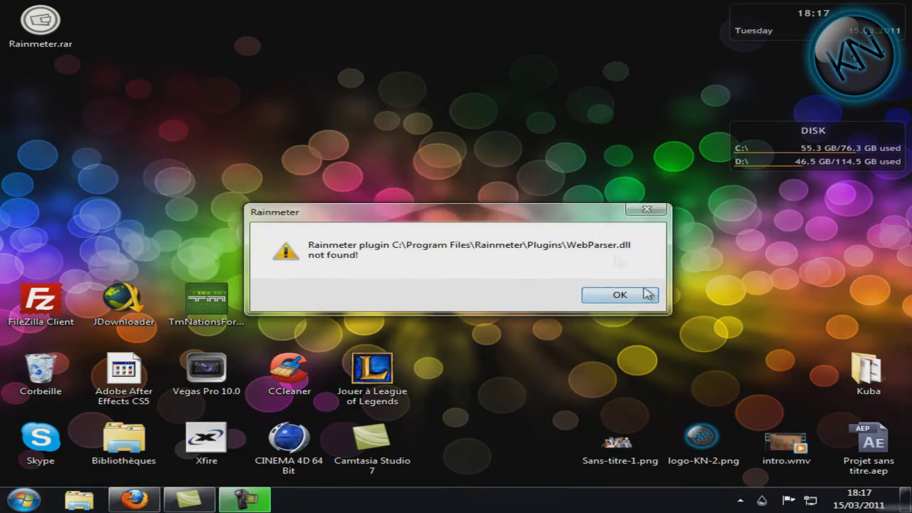
click(647, 209)
click(648, 209)
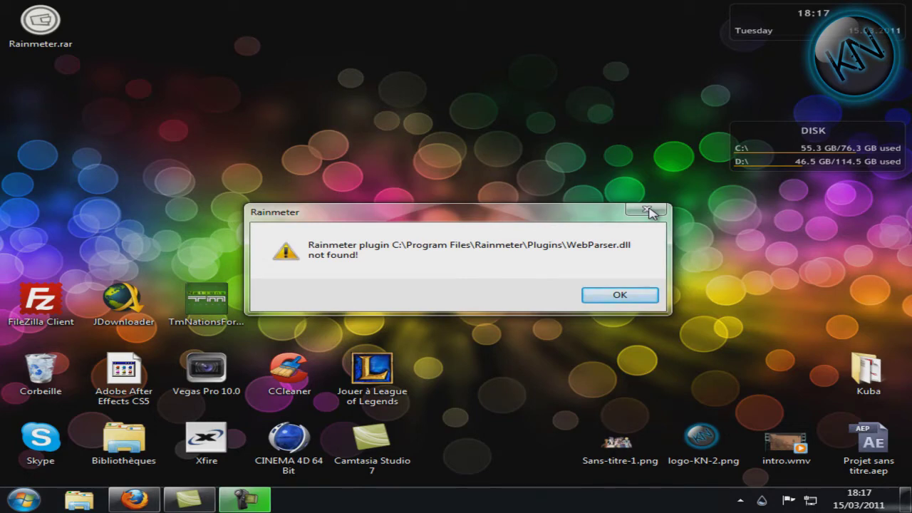
click(648, 209)
click(647, 209)
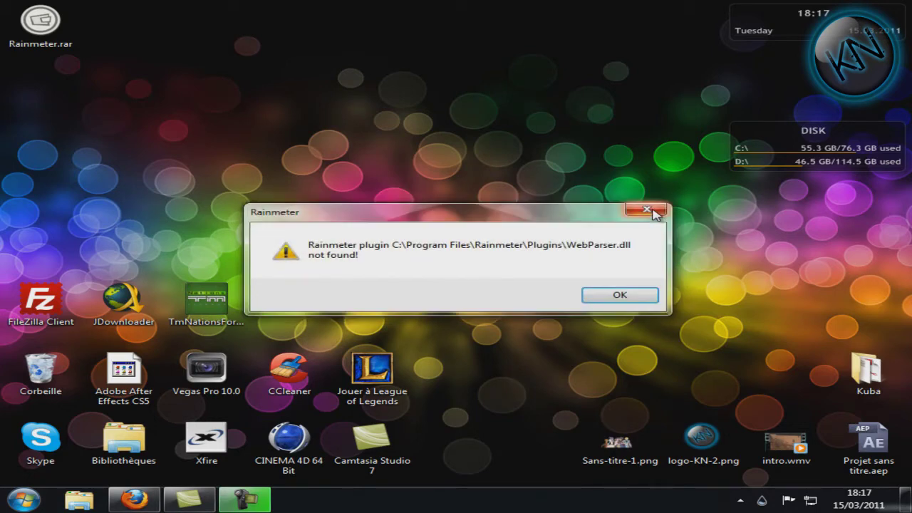
click(647, 210)
click(631, 209)
click(605, 294)
click(606, 296)
click(606, 295)
click(606, 295)
click(606, 295)
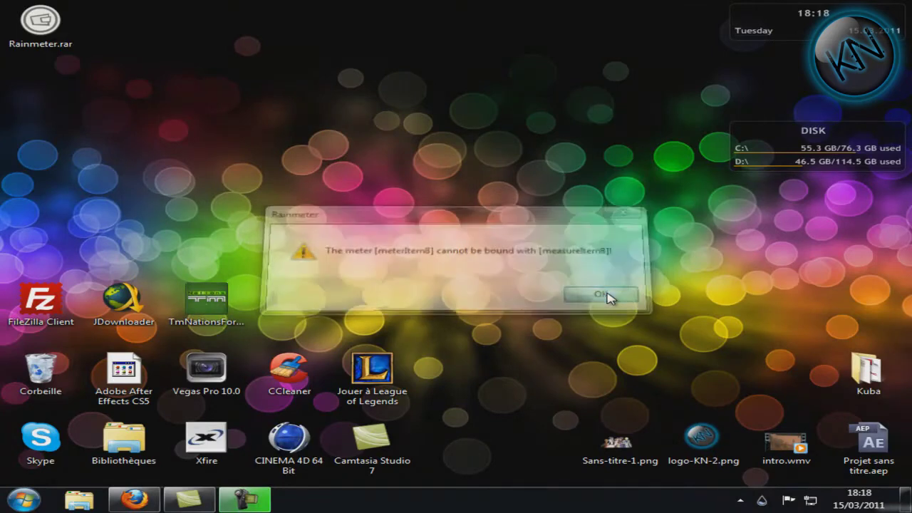
click(606, 295)
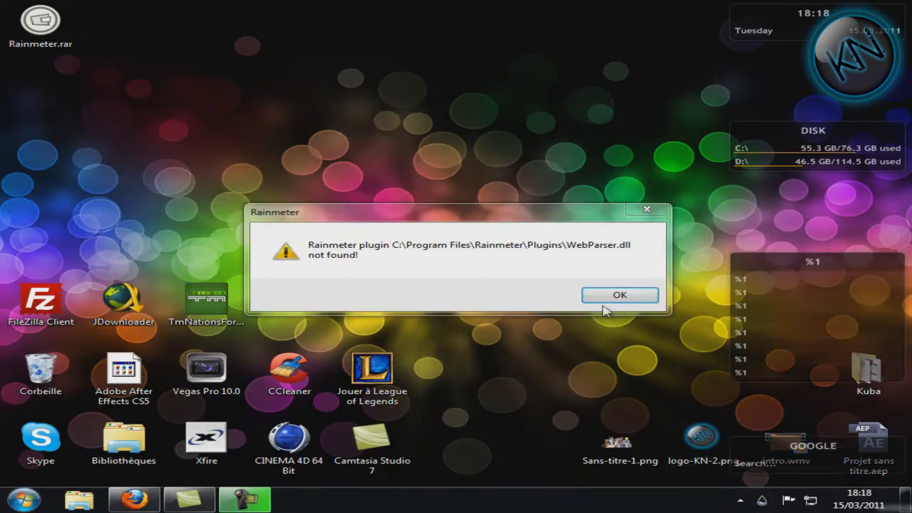
click(614, 296)
Close the illustro Clock and Disk skins in Rainmeter.
right_click(762, 500)
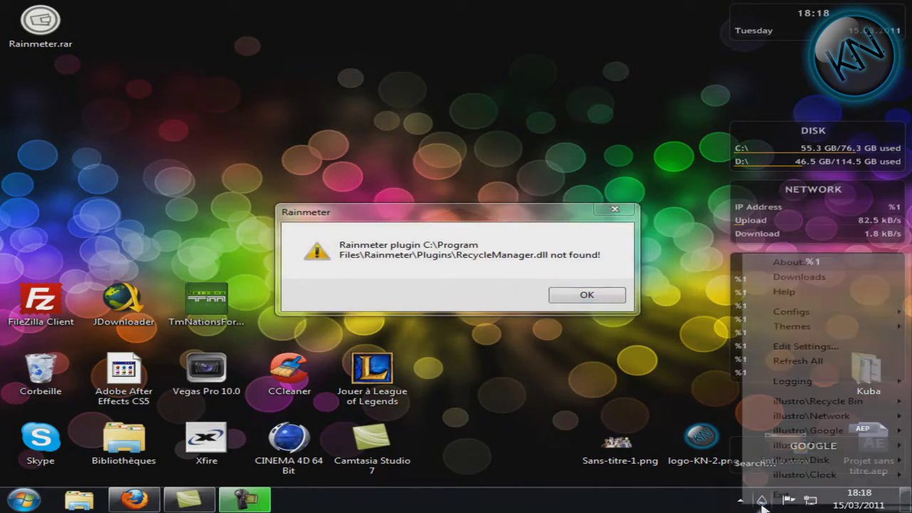
mouse_move(787, 319)
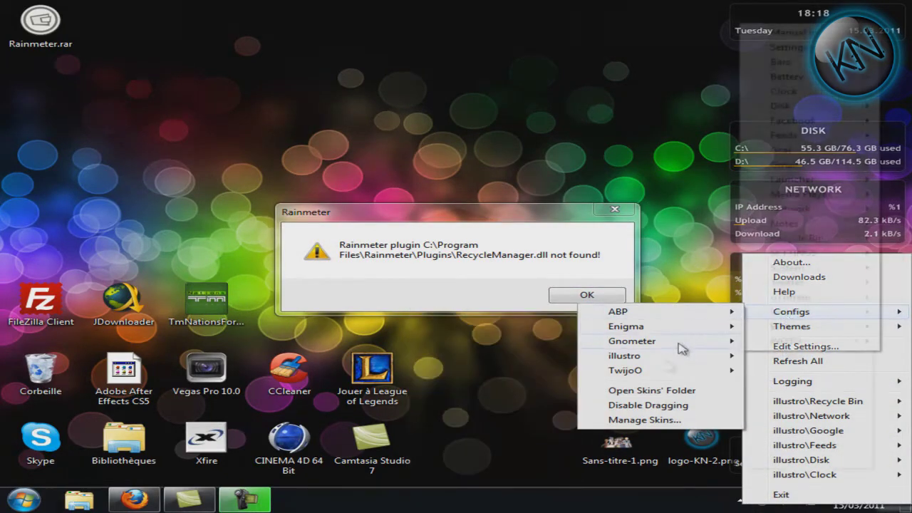
mouse_move(663, 373)
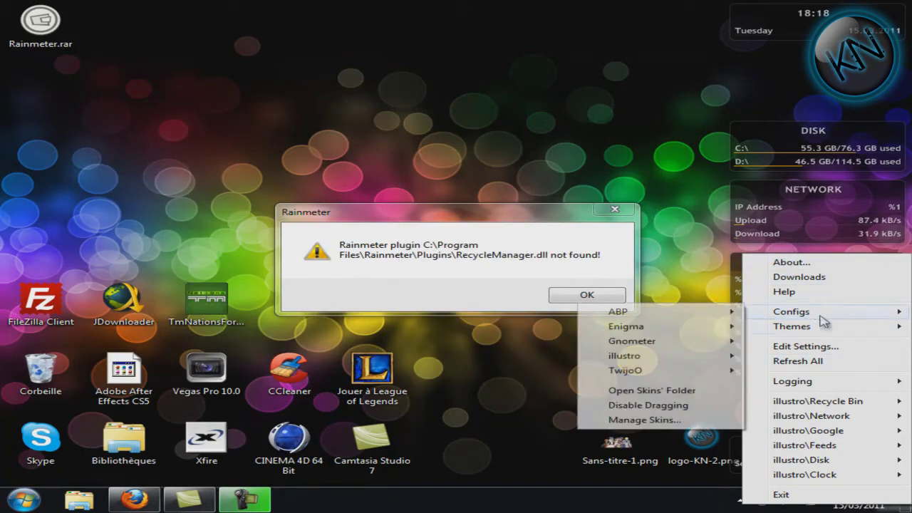
mouse_move(841, 430)
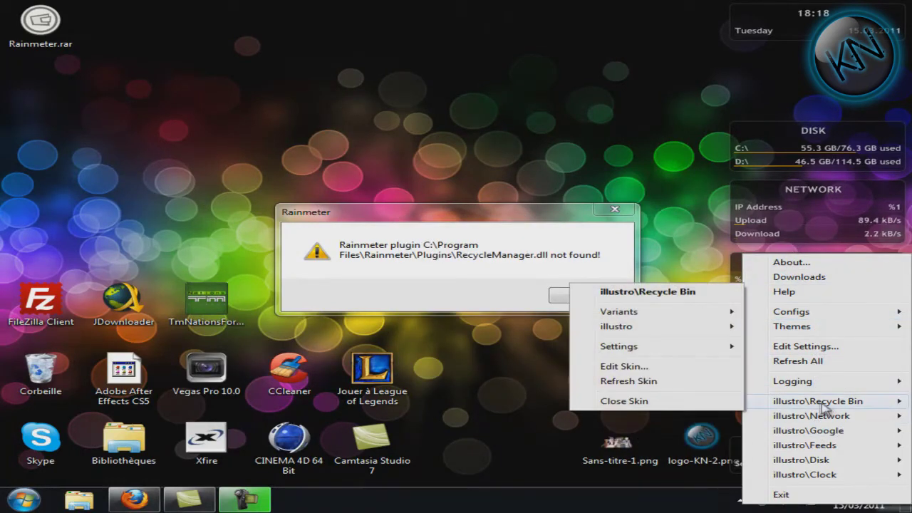
mouse_move(809, 475)
click(723, 476)
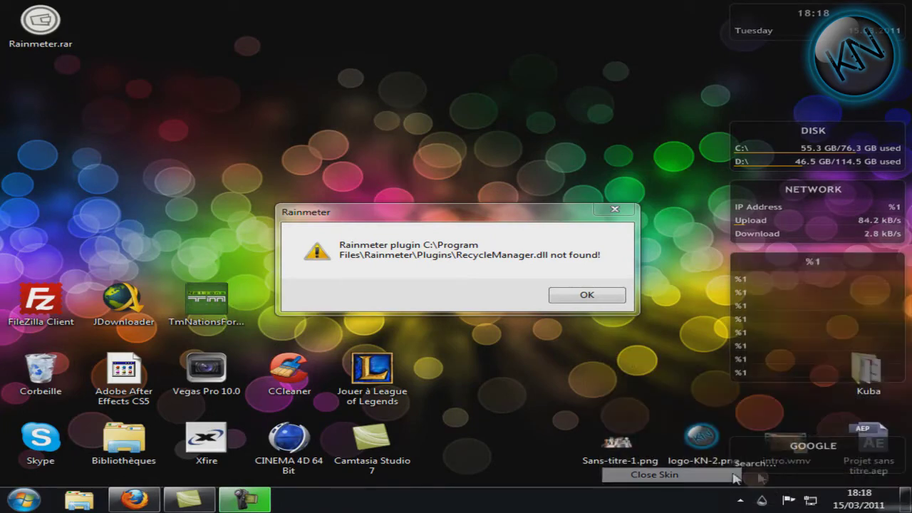
right_click(761, 502)
mouse_move(782, 474)
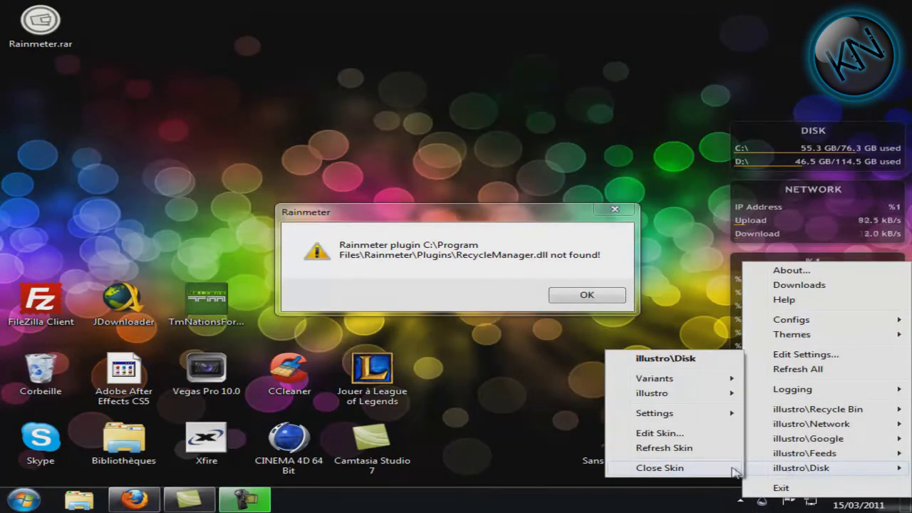
click(705, 467)
Close the remaining illustro skins: Feeds, Google, Network and Recycle Bin.
click(765, 501)
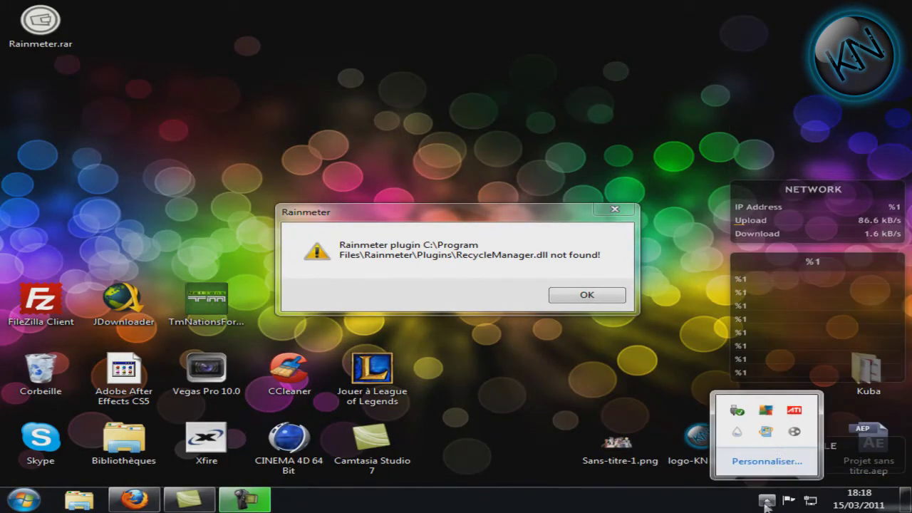
right_click(738, 432)
mouse_move(773, 405)
click(717, 404)
right_click(738, 433)
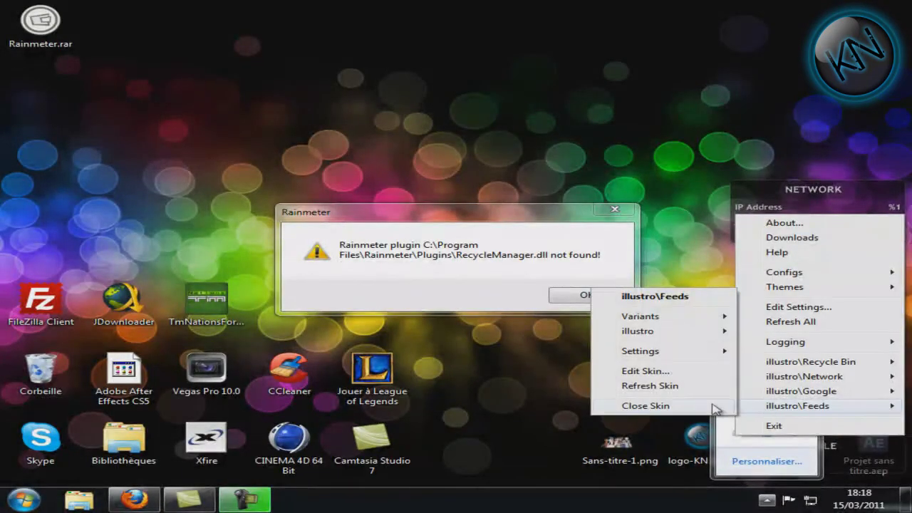
click(715, 406)
right_click(734, 431)
mouse_move(757, 406)
click(726, 404)
right_click(737, 433)
click(712, 405)
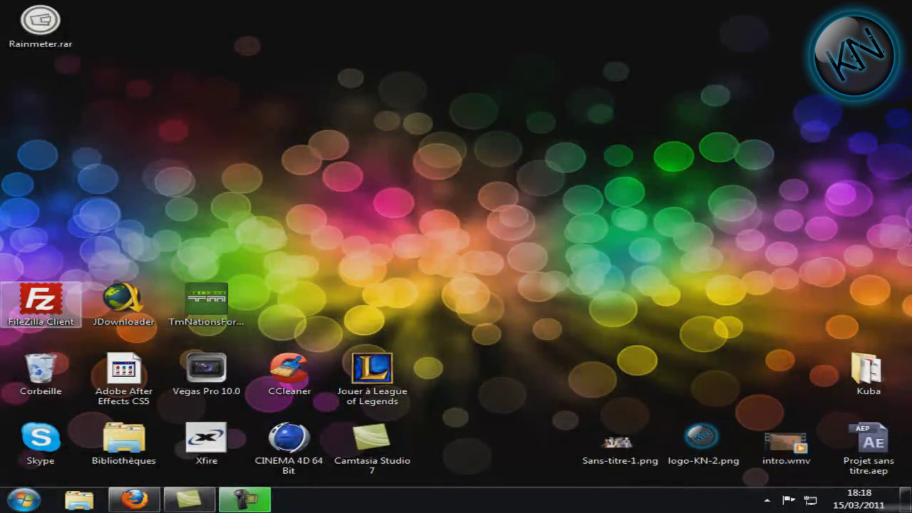
Launch Rainmeter again from its program folder among the installed programs.
click(766, 500)
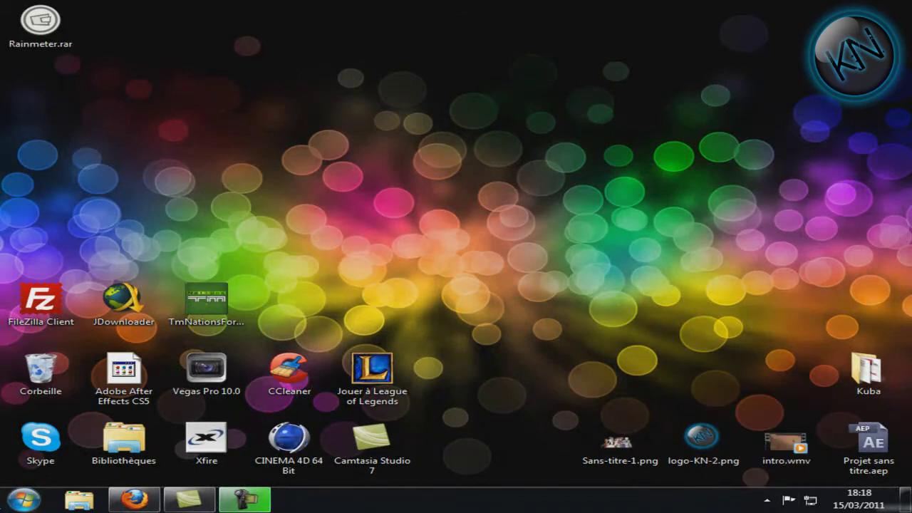
click(24, 498)
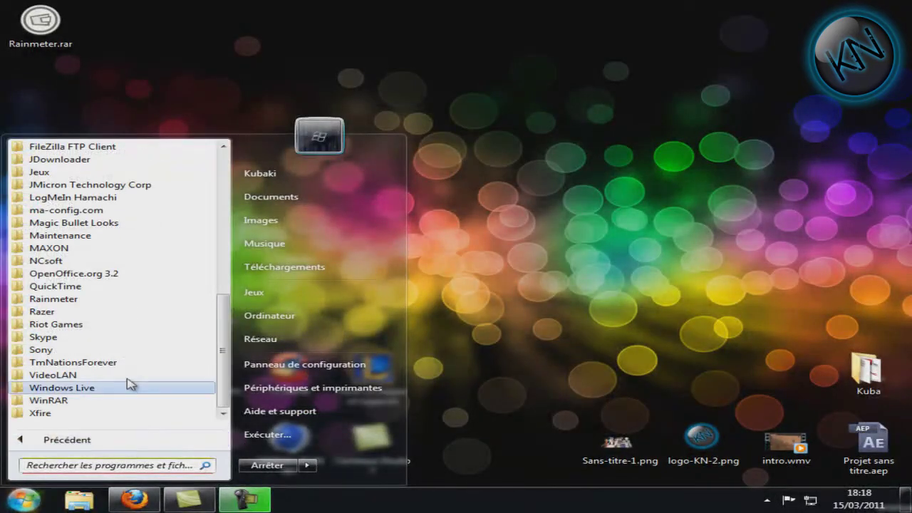
click(100, 303)
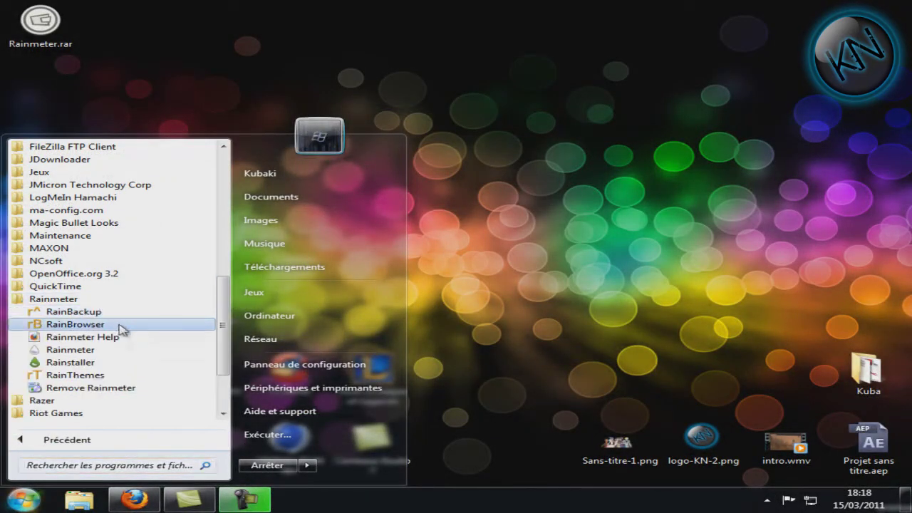
click(125, 354)
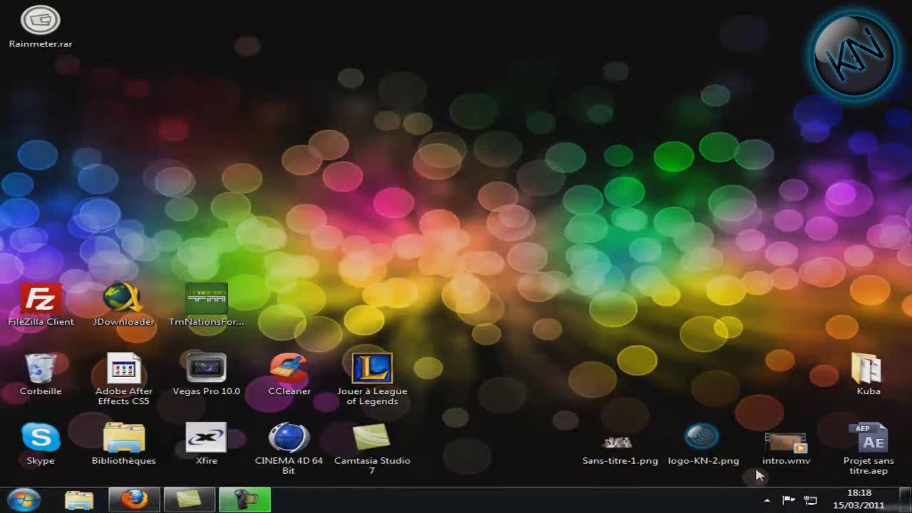
Close the illustro System and Welcome skins so that no default skin remains on the desktop.
click(766, 499)
right_click(738, 440)
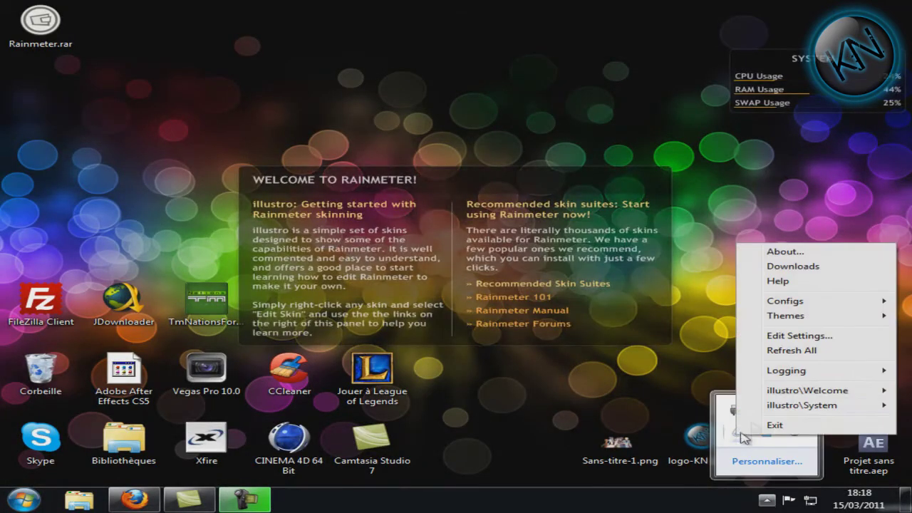
click(727, 411)
right_click(743, 440)
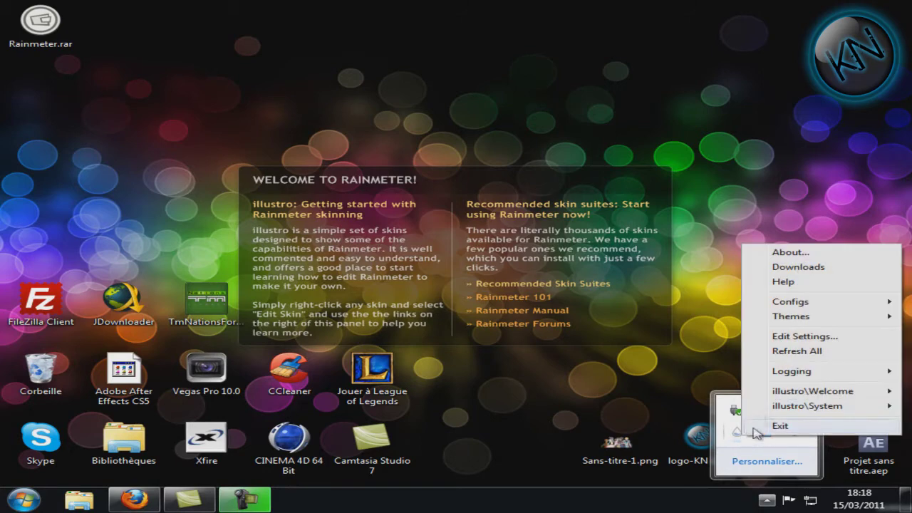
mouse_move(773, 391)
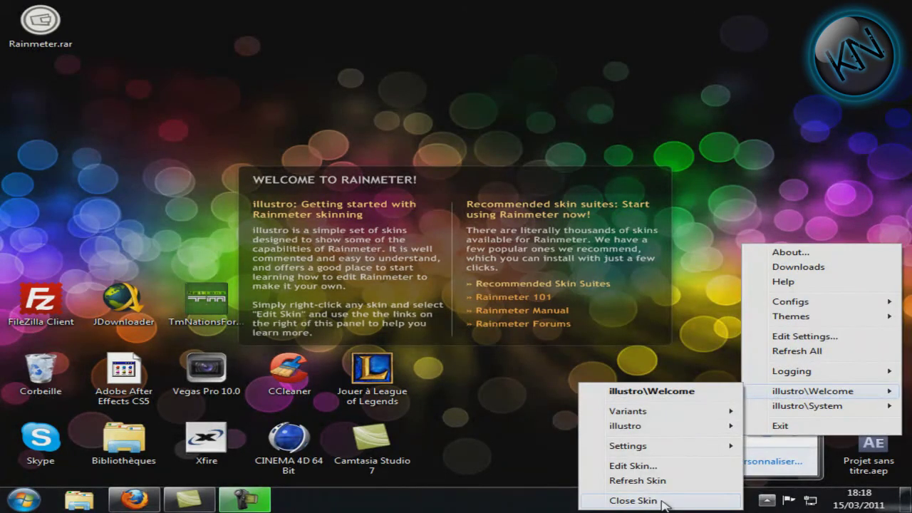
click(625, 499)
click(766, 500)
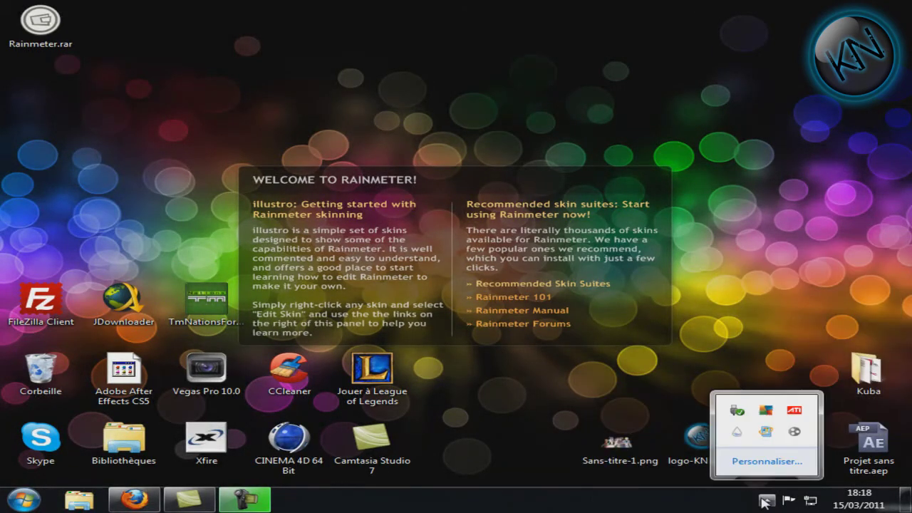
right_click(738, 442)
mouse_move(748, 405)
click(611, 406)
Load the TwijoO clock skin m_clock.ini and move the clock across the desktop, just left of the KN logo.
right_click(738, 430)
mouse_move(783, 327)
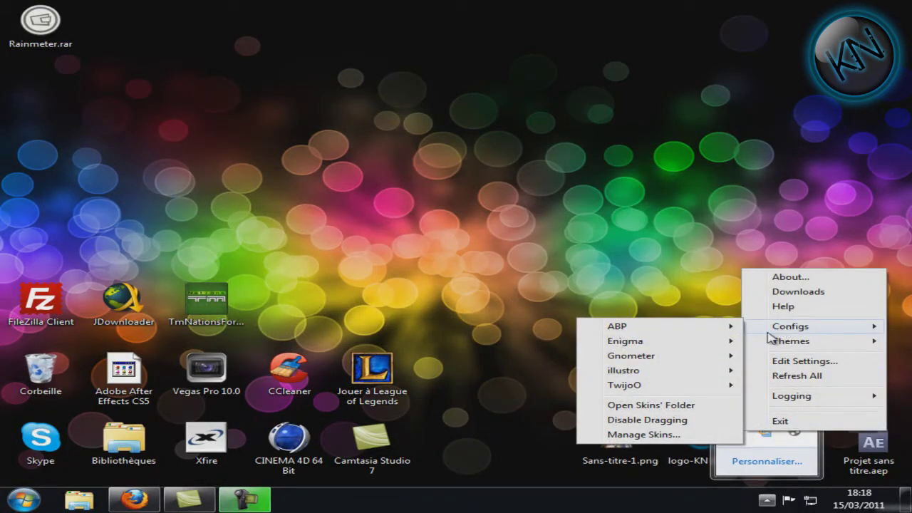
mouse_move(761, 345)
mouse_move(670, 389)
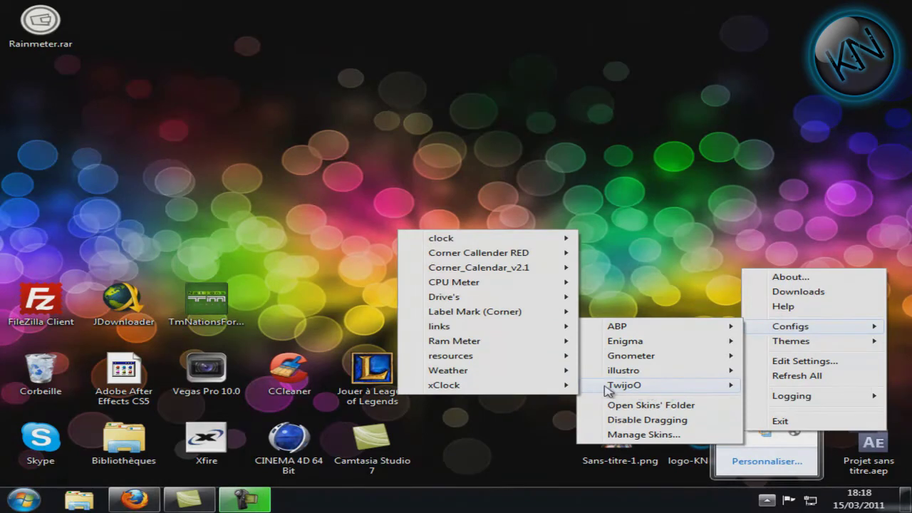
mouse_move(513, 242)
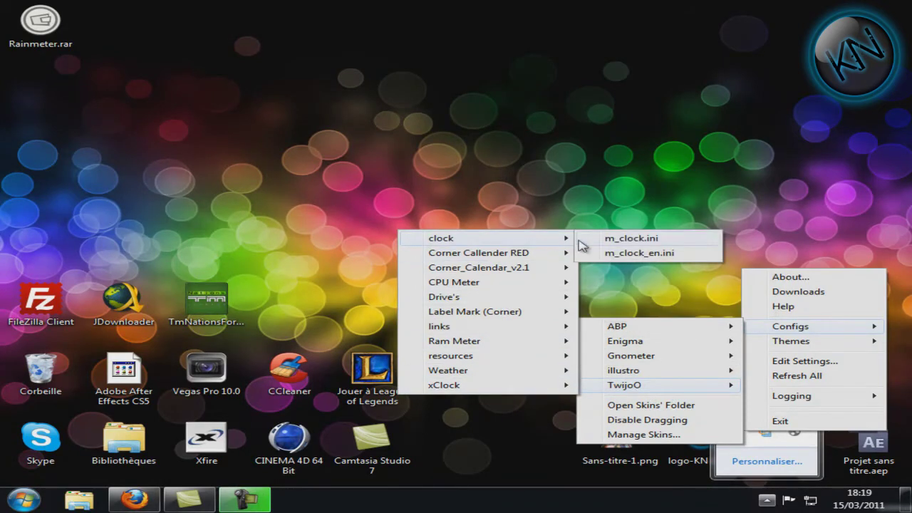
click(632, 239)
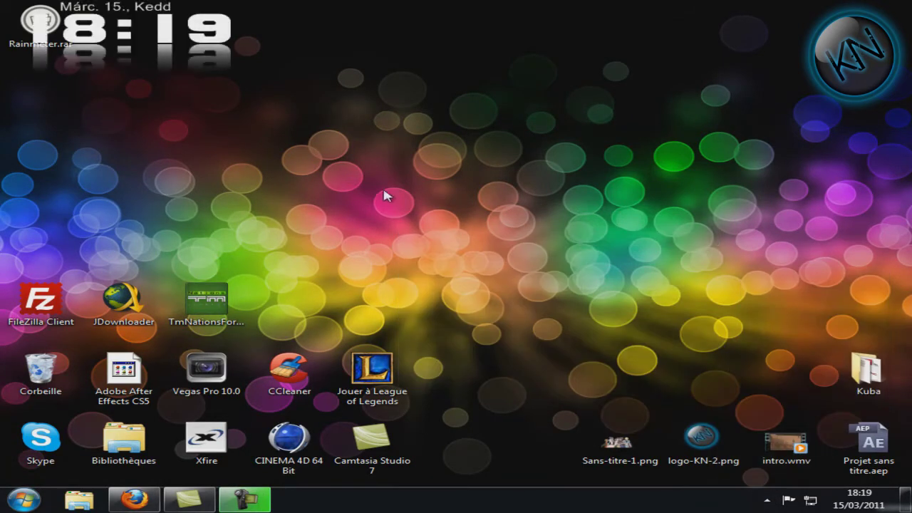
drag(177, 35, 723, 52)
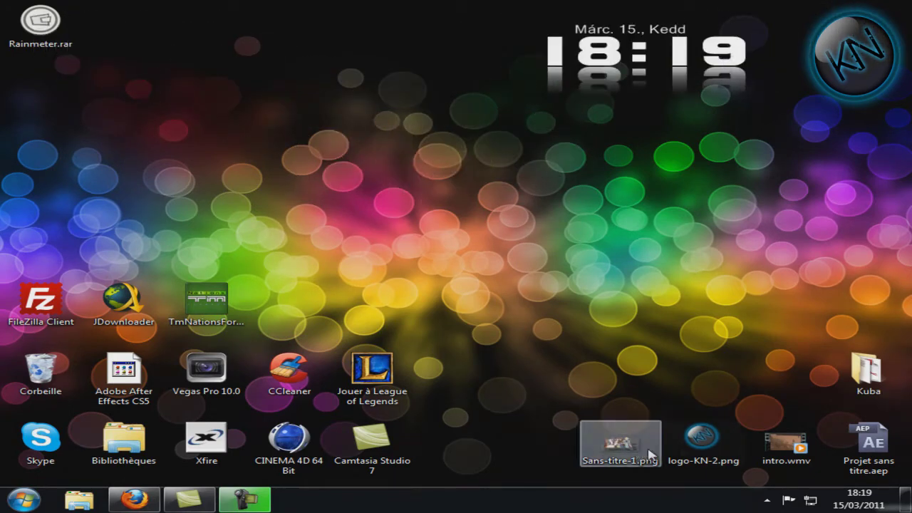
Load the TwijoO Ram Meter skin PileusSystemsRAM.ini and place it below the Rainmeter.rar desktop icon.
click(767, 499)
right_click(740, 433)
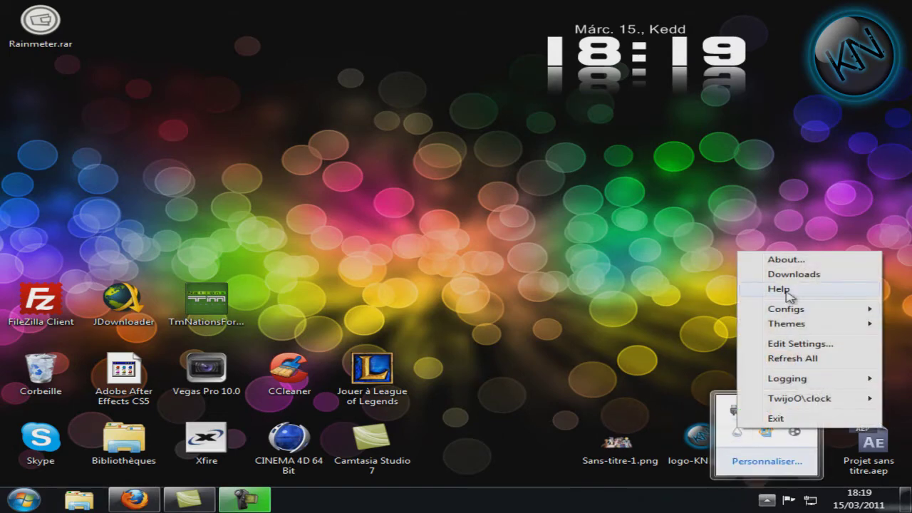
mouse_move(783, 308)
mouse_move(649, 376)
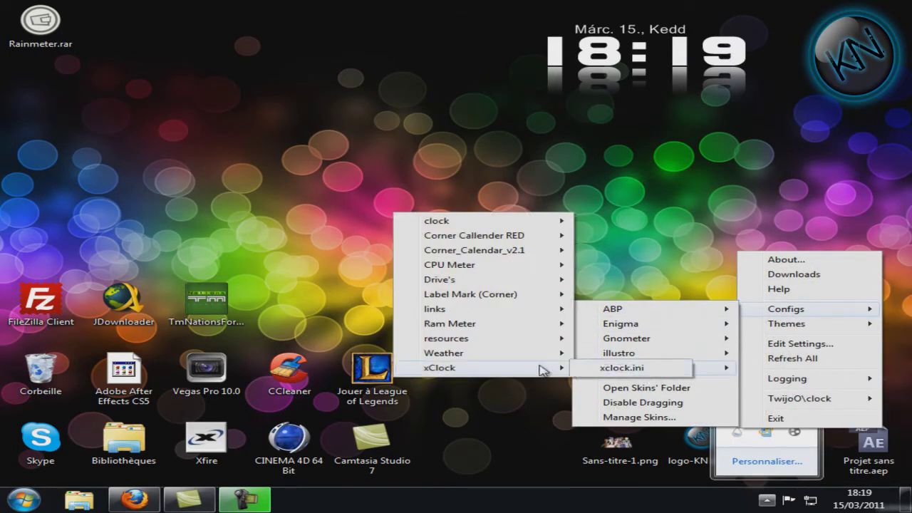
mouse_move(542, 326)
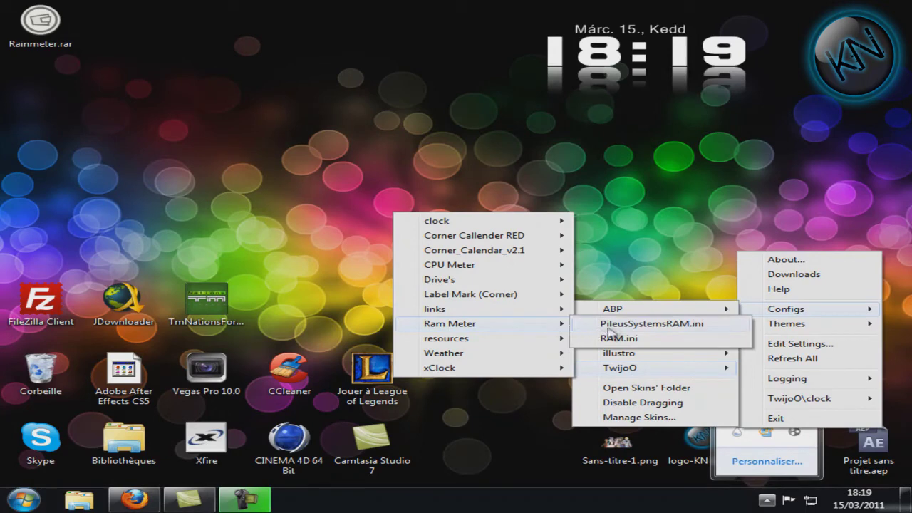
click(641, 324)
drag(140, 27, 141, 122)
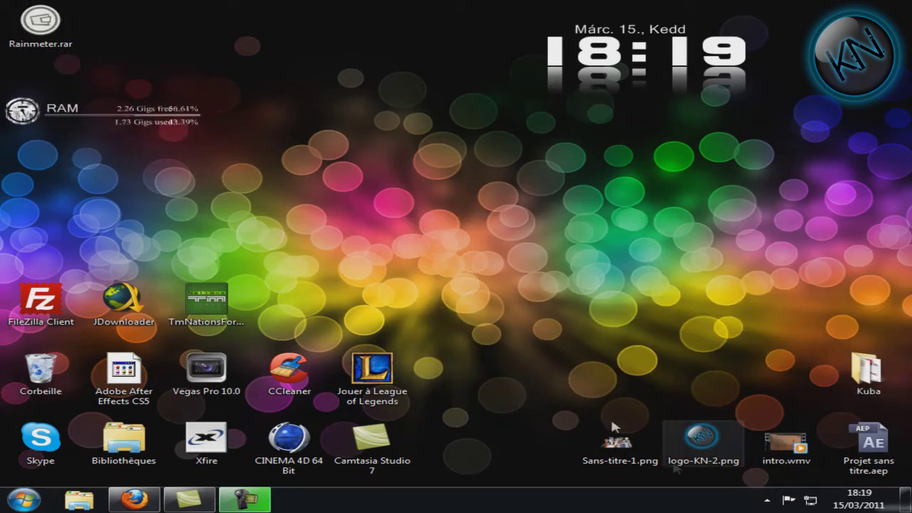
Move the clock skin into the upper-right corner of the desktop.
drag(696, 47, 848, 270)
drag(737, 62, 901, 42)
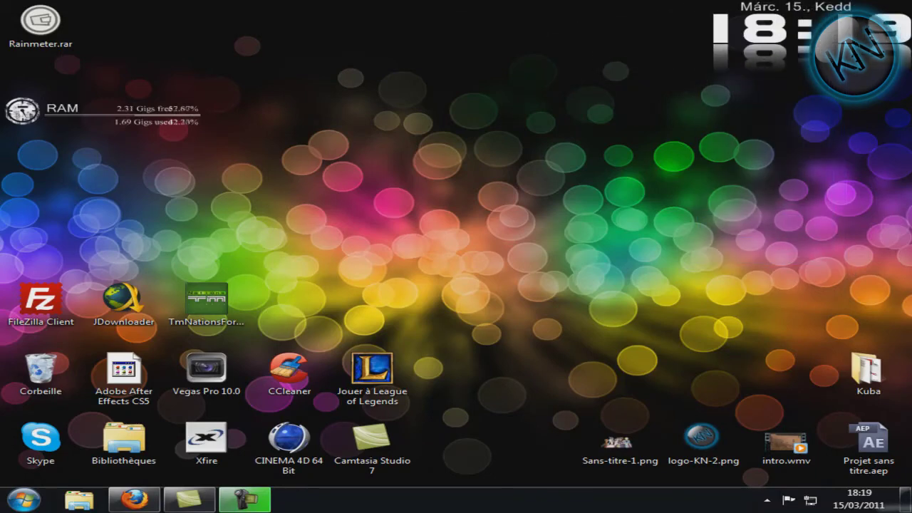
Load the TwijoO CPU Meter skin PileusSystemsCPU.ini, dismissing the plugin warnings, and place it directly below the RAM meter.
click(766, 499)
right_click(737, 432)
mouse_move(776, 315)
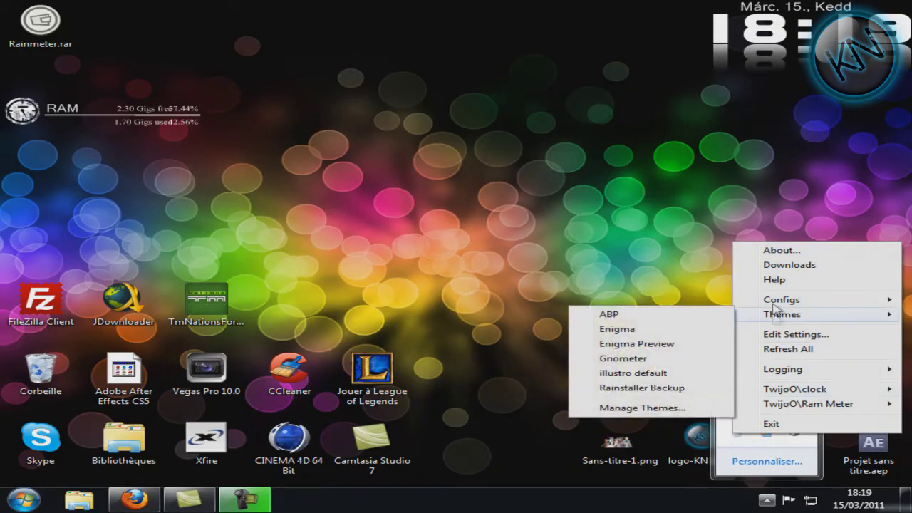
mouse_move(783, 300)
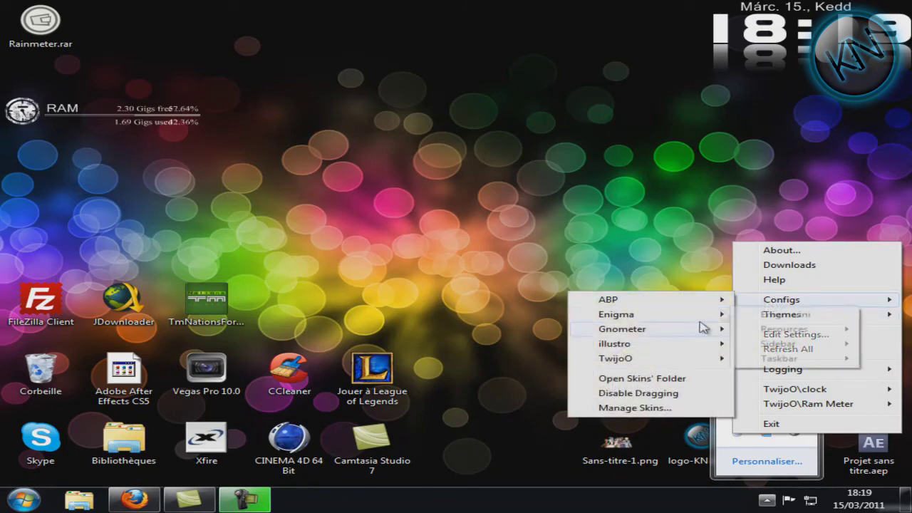
mouse_move(675, 362)
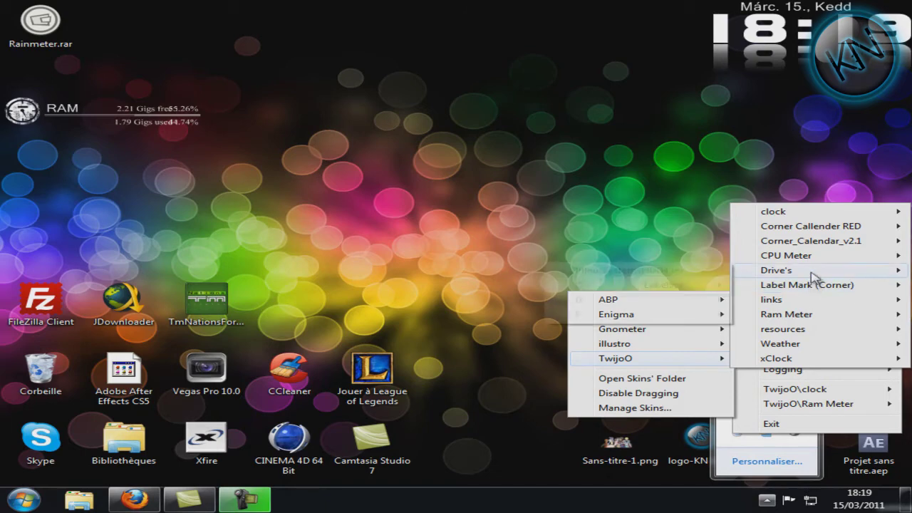
mouse_move(783, 274)
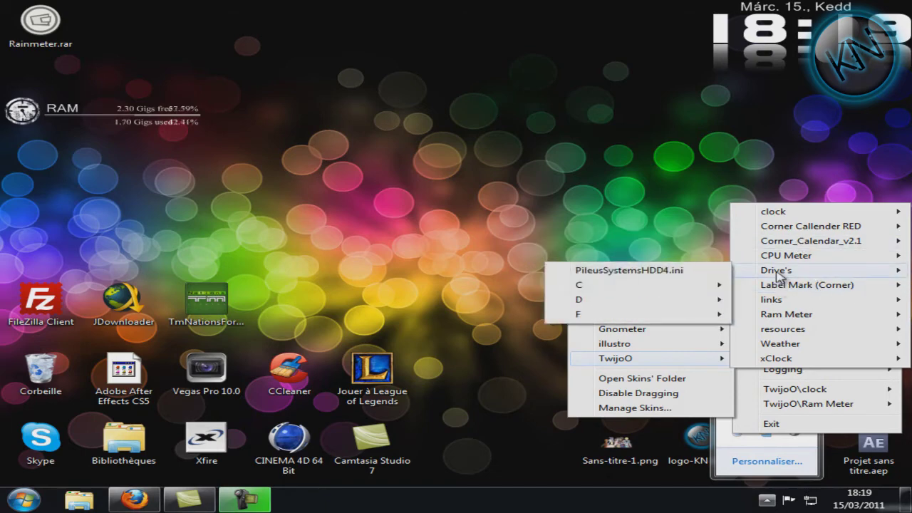
mouse_move(780, 256)
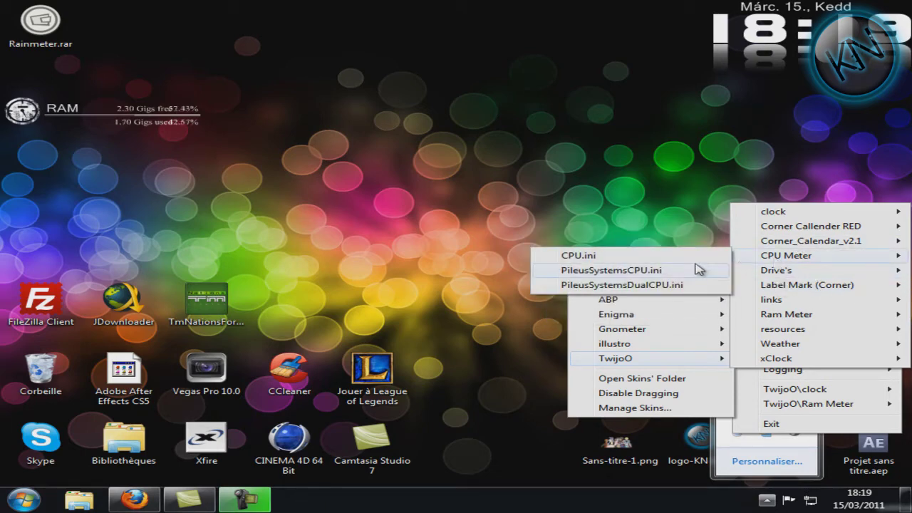
click(659, 272)
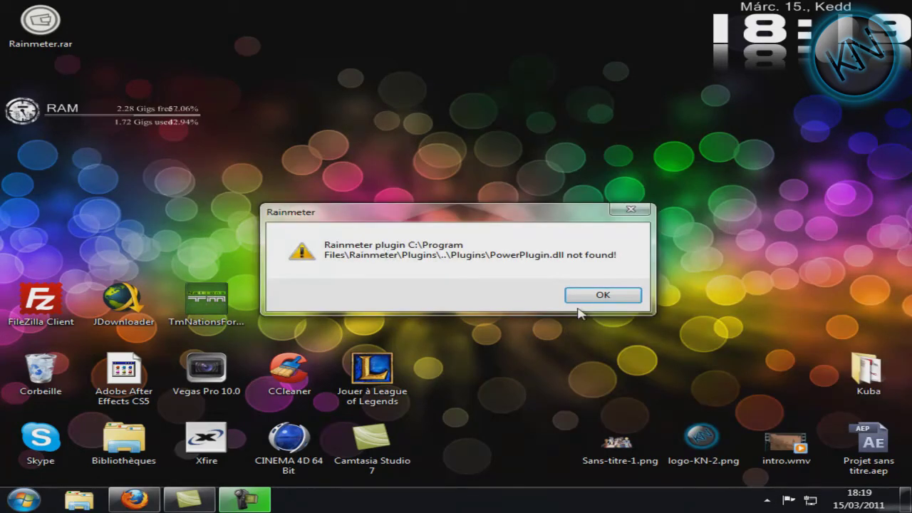
click(611, 296)
click(611, 298)
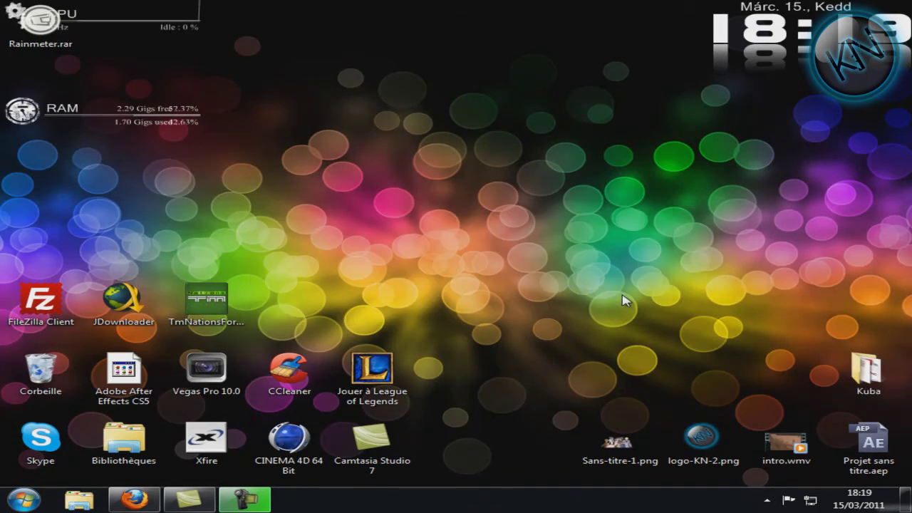
drag(176, 27, 178, 170)
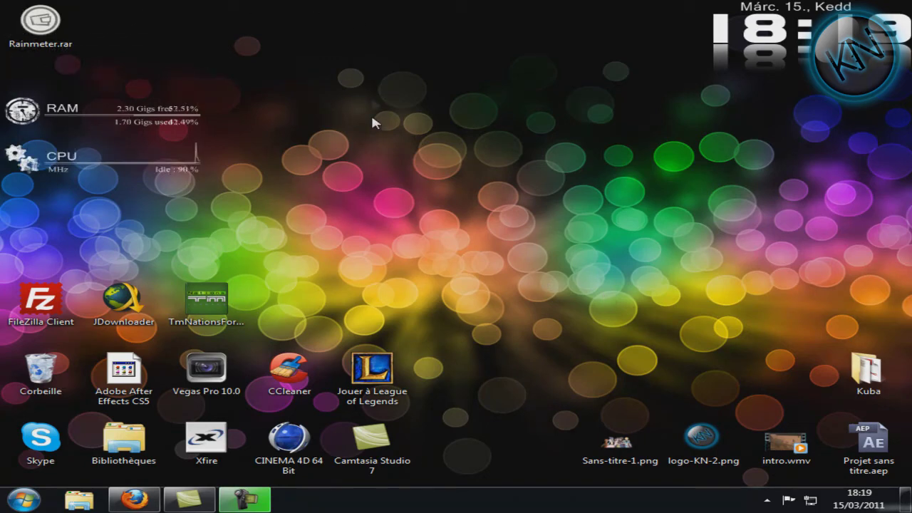